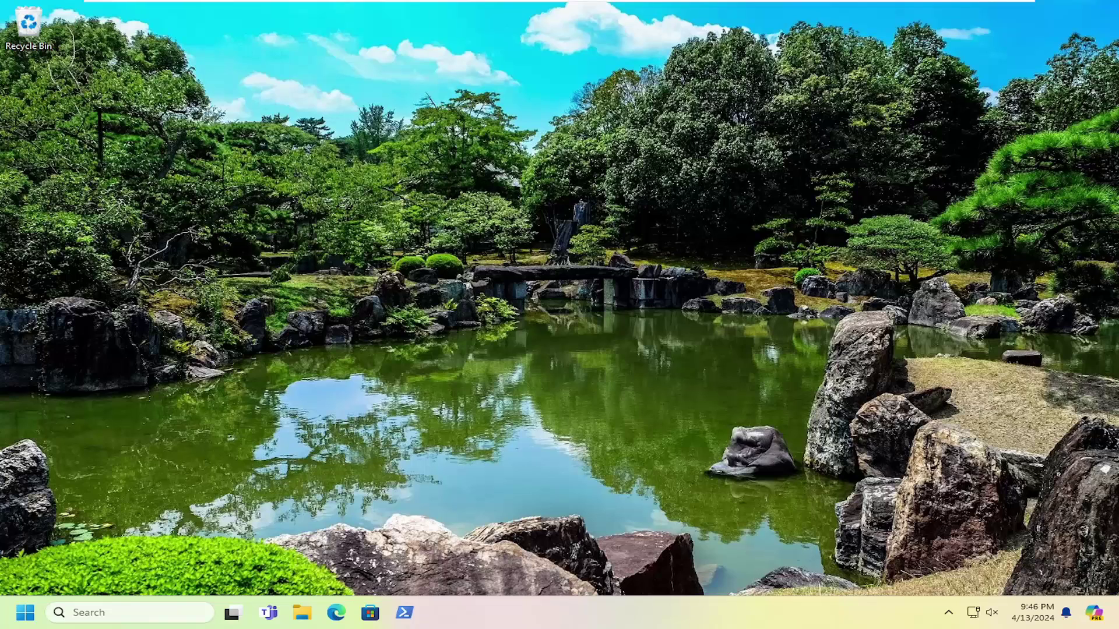
Run '%localappdata%\Microsoft\OneDrive\OneDrive.exe /reset' from the Run dialog to reset OneDrive.
left_click(21, 619)
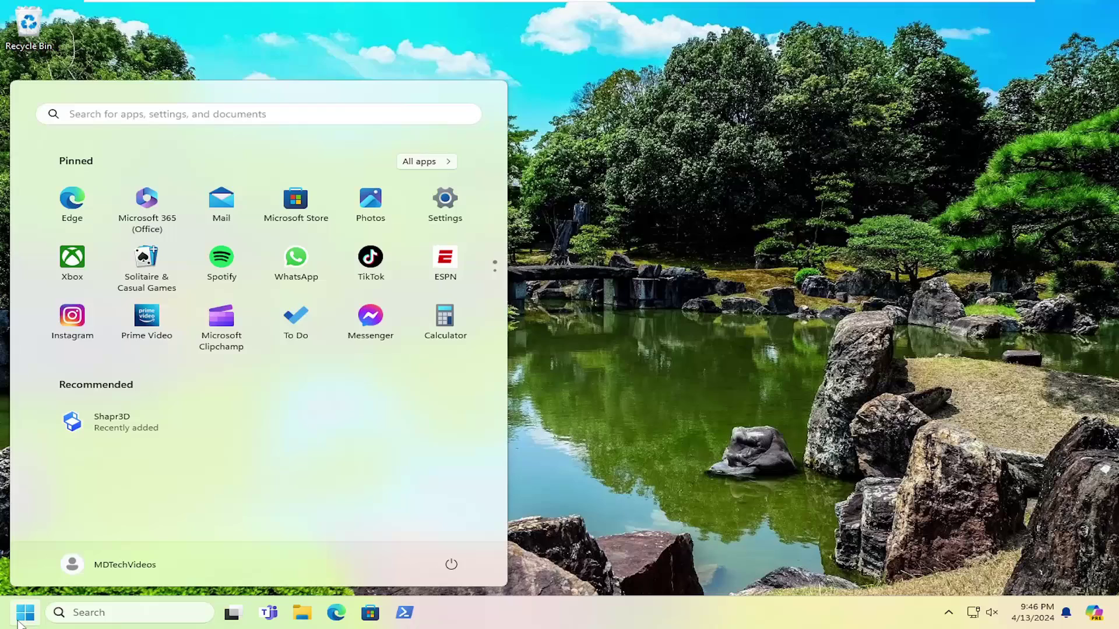
type("run")
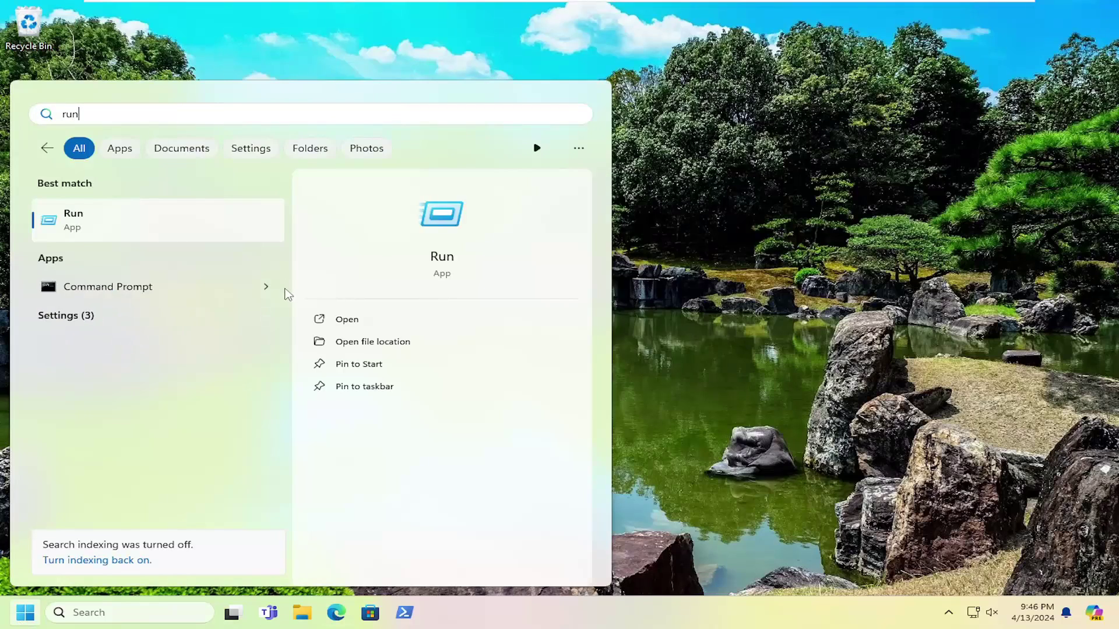
left_click(175, 223)
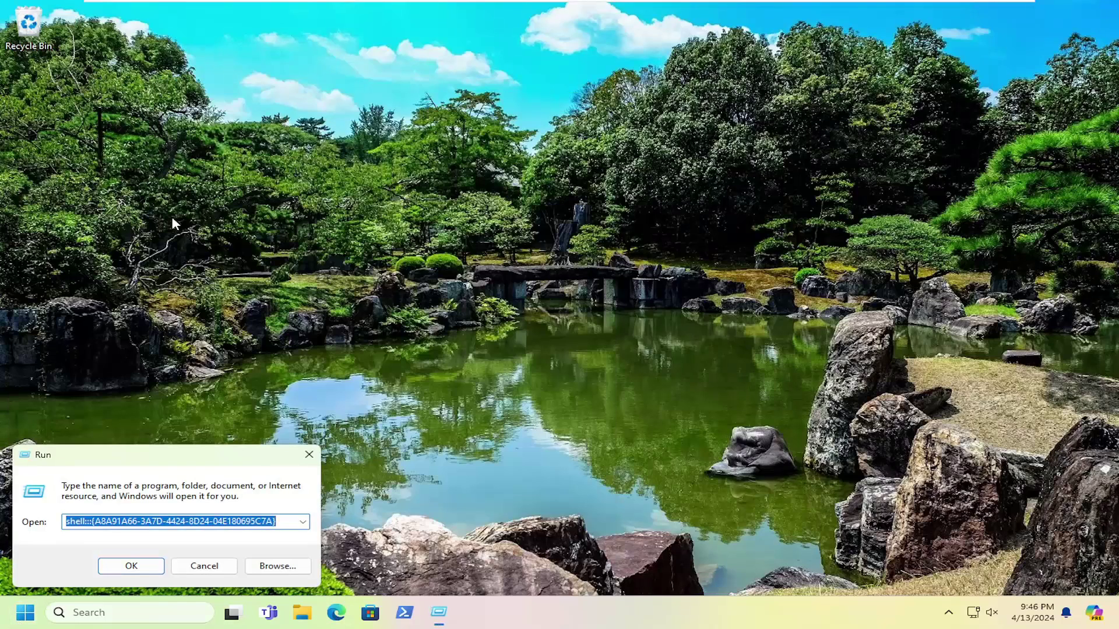
type("%localappdata%\\Microsoft\\OneDrive\\OneDrive.exe /reset")
left_click_drag(185, 497, 79, 497)
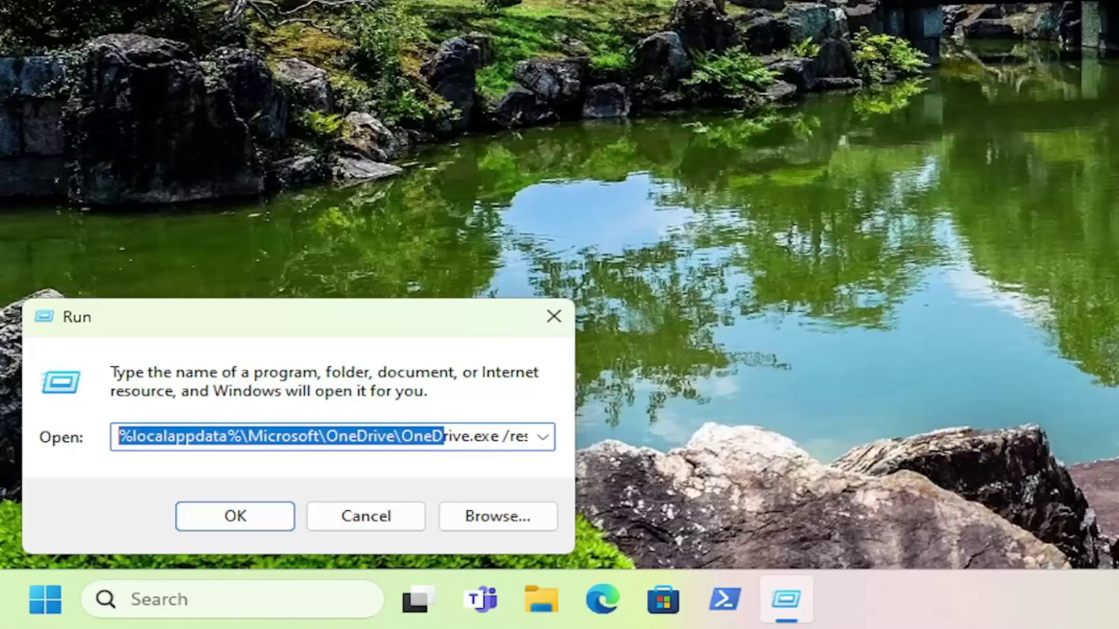
left_click(377, 436)
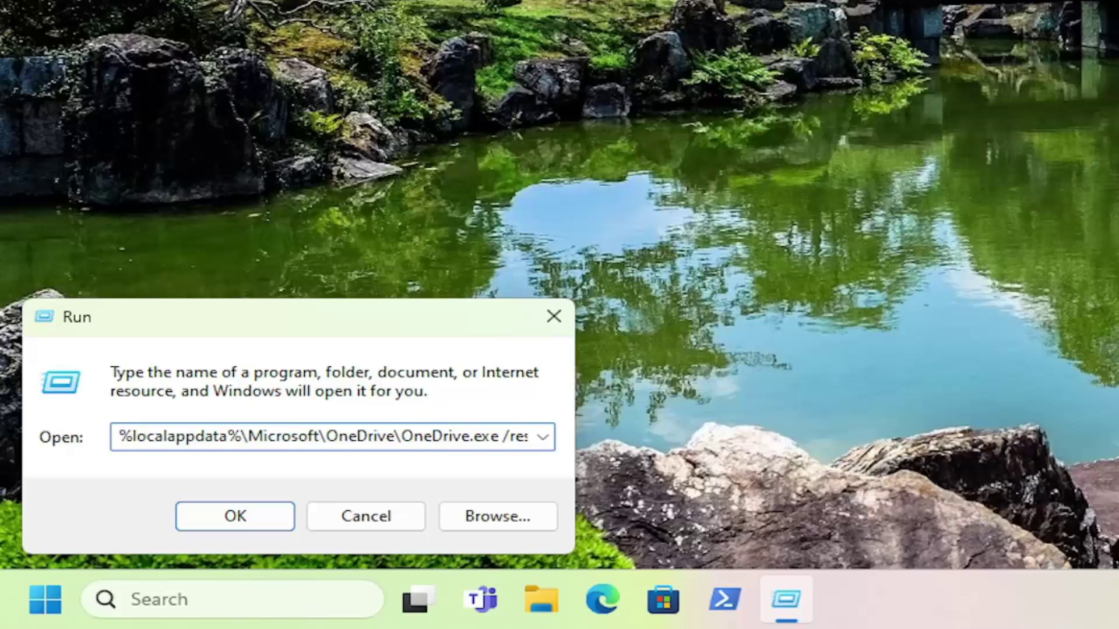
left_click(236, 519)
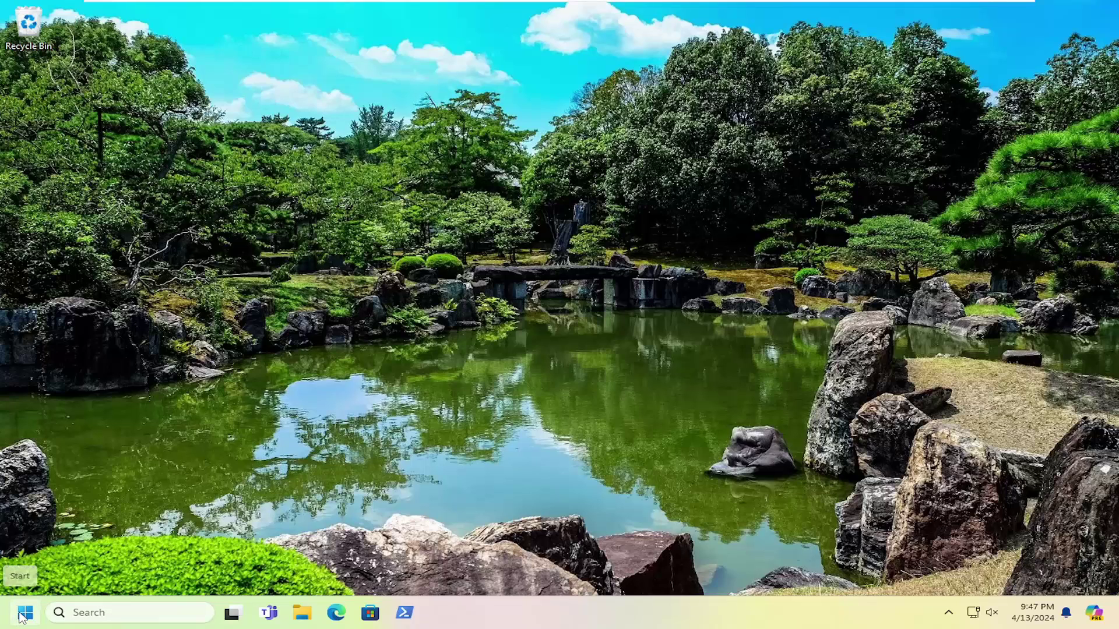
Filter Settings › Apps › Installed apps by 'onedrive' to show Microsoft OneDrive.
left_click(22, 617)
type("settings")
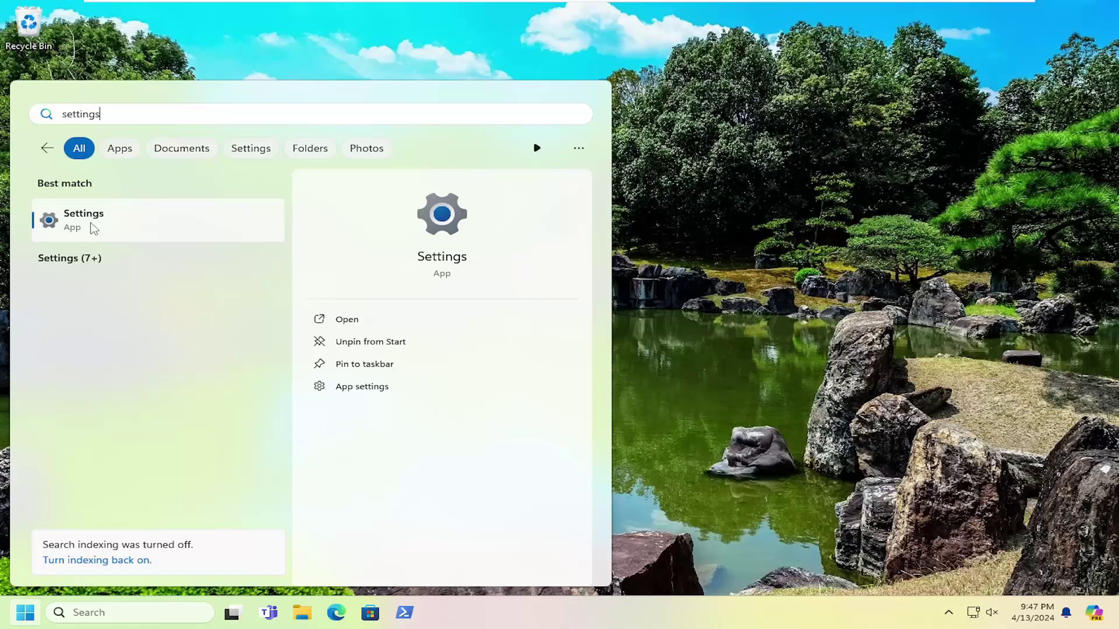
left_click(128, 216)
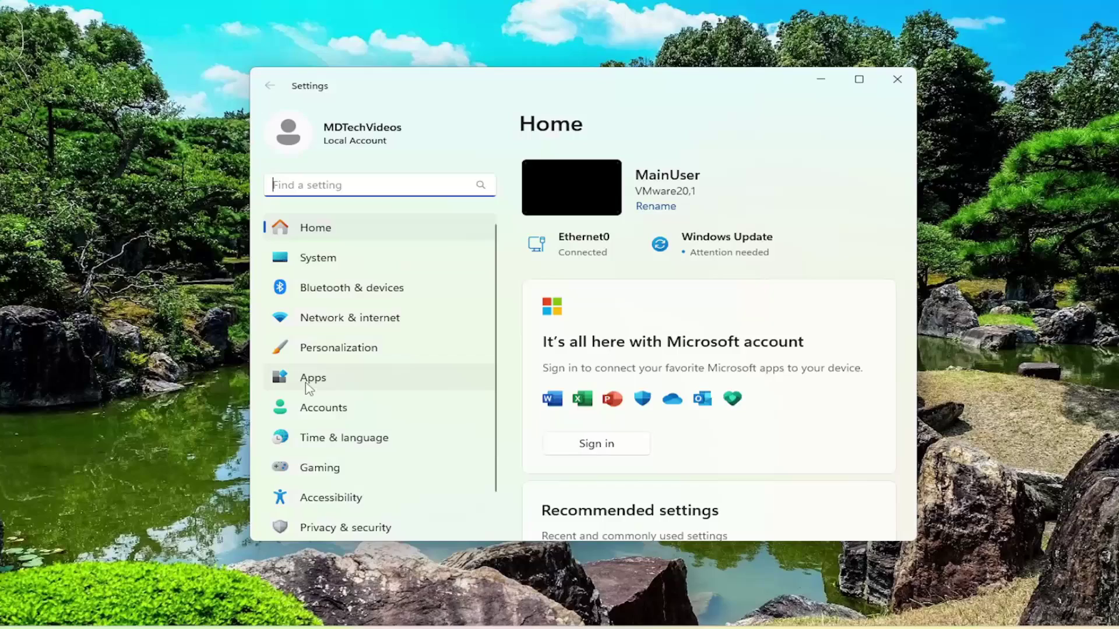
left_click(307, 380)
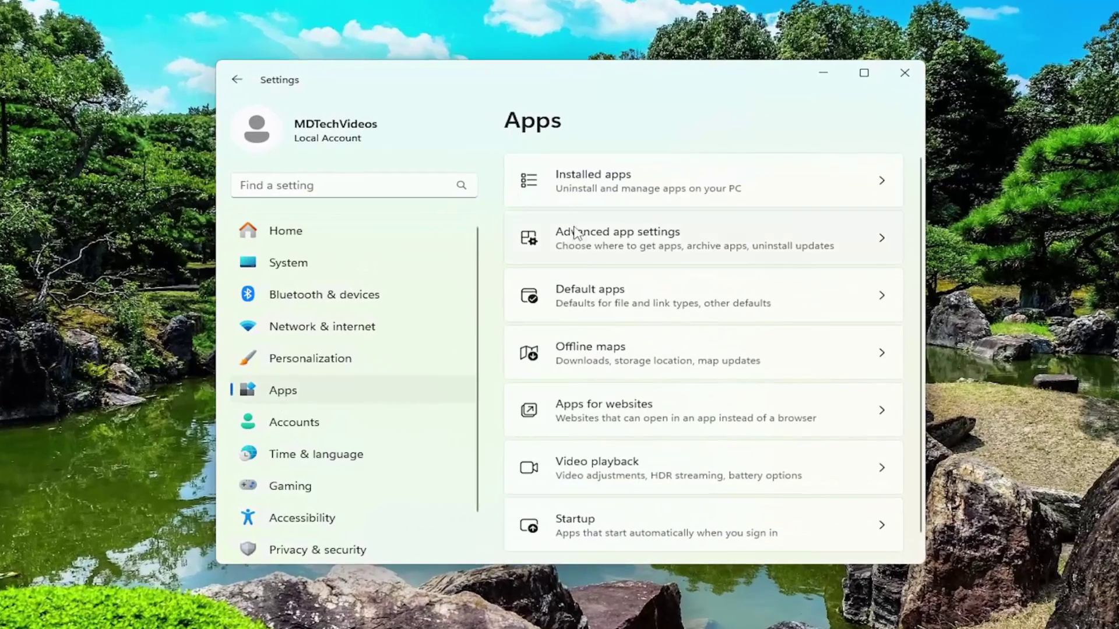
left_click(603, 181)
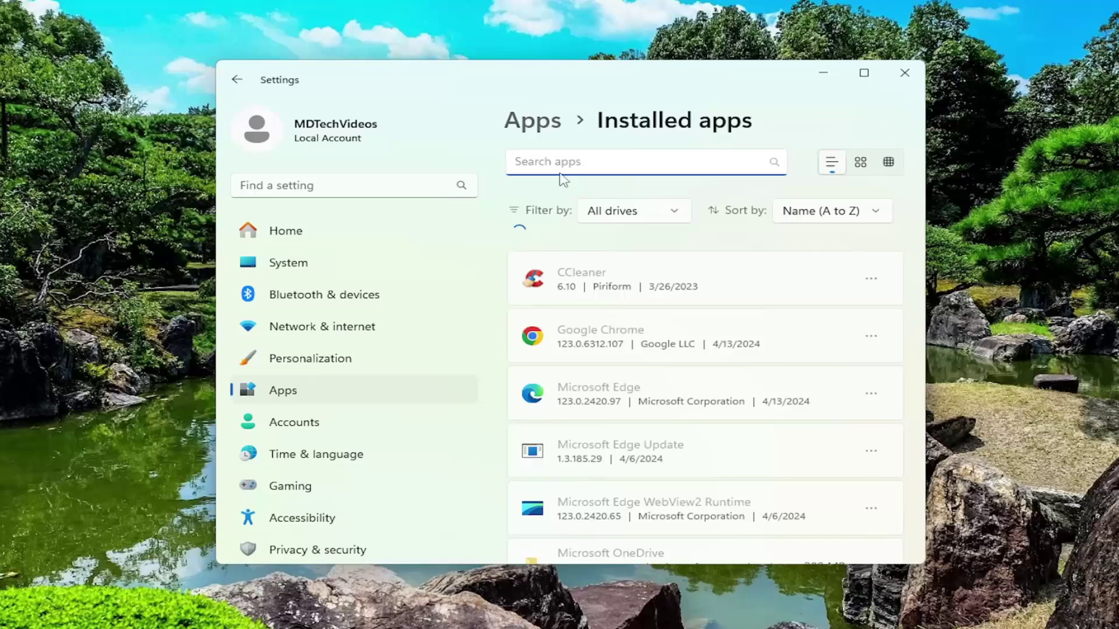
type("onedrive")
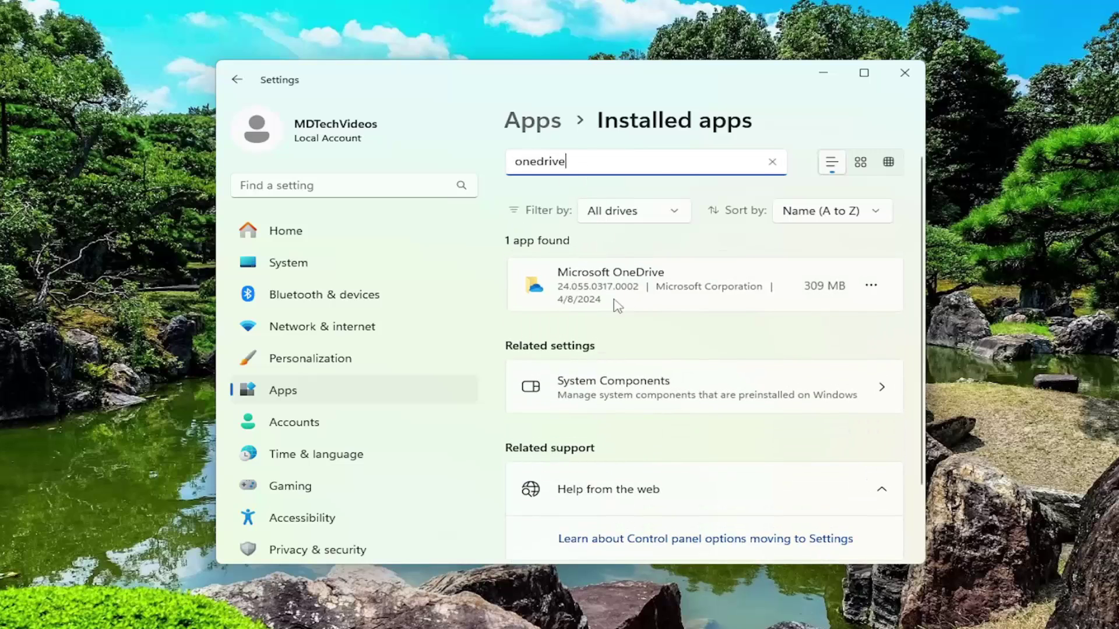
Uninstall Microsoft OneDrive from its row menu, confirming and approving the UAC prompt.
left_click(871, 286)
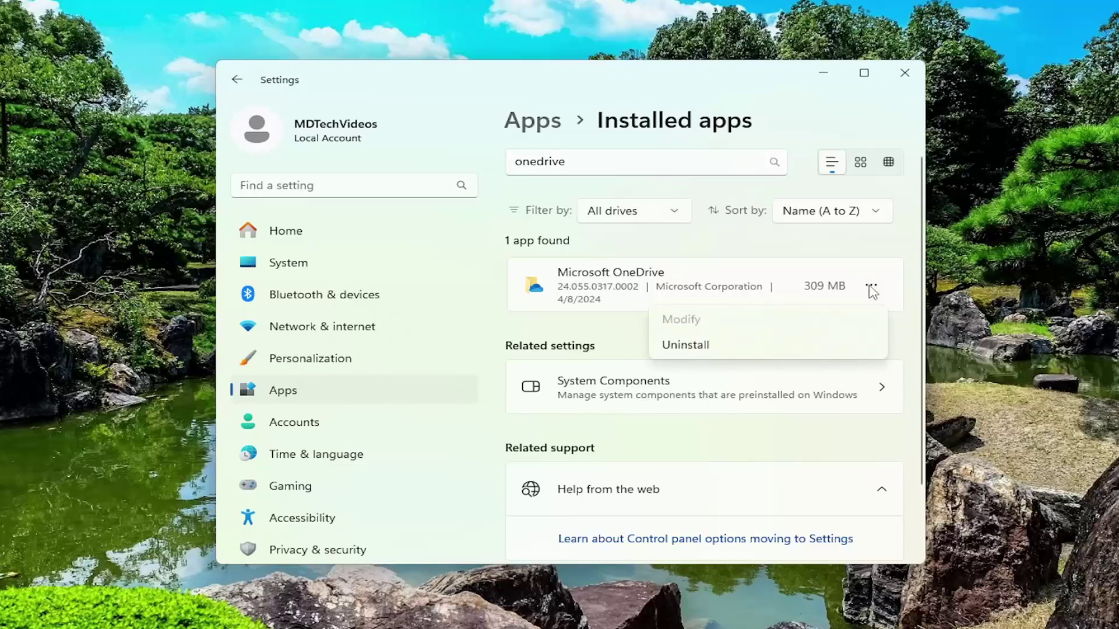
left_click(697, 352)
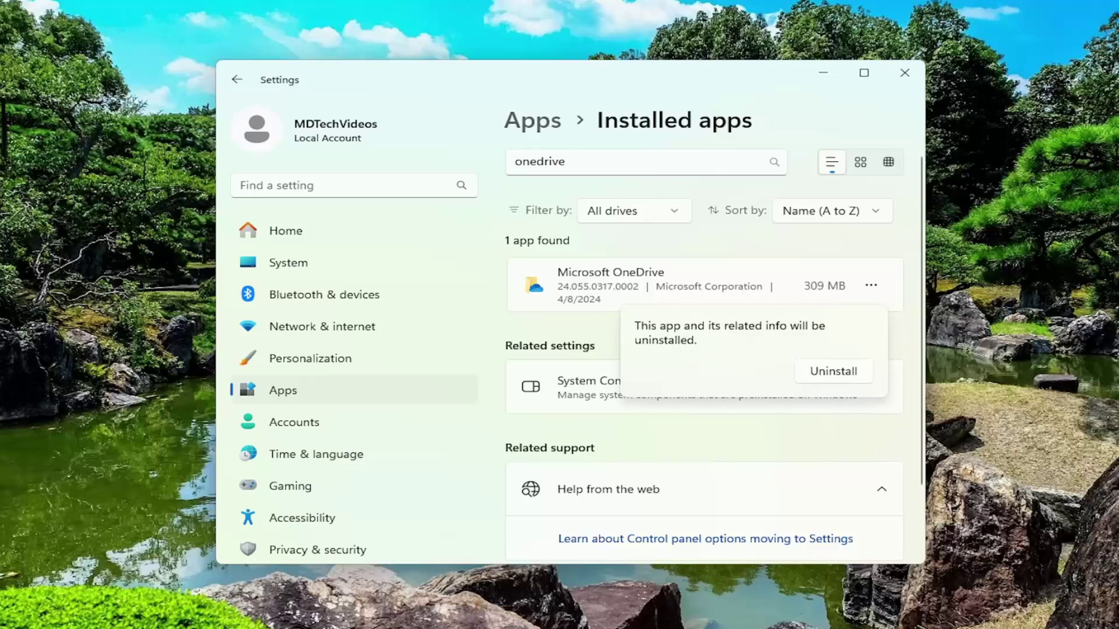
left_click(819, 372)
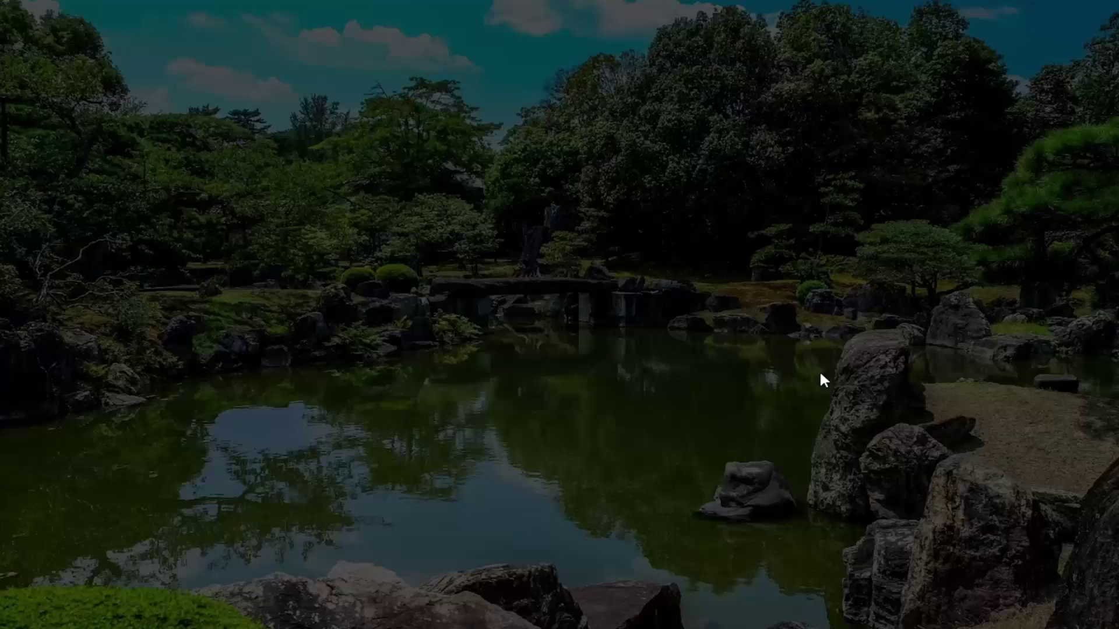
left_click(428, 466)
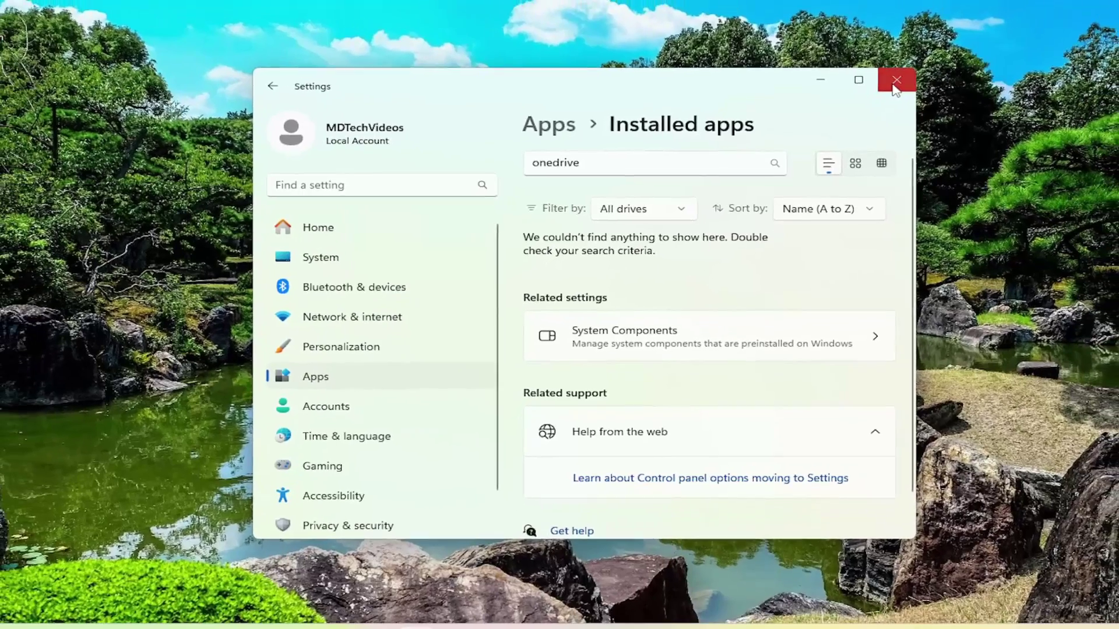
Close Settings and restart Windows from the Start button's Shut down or sign out menu.
left_click(904, 73)
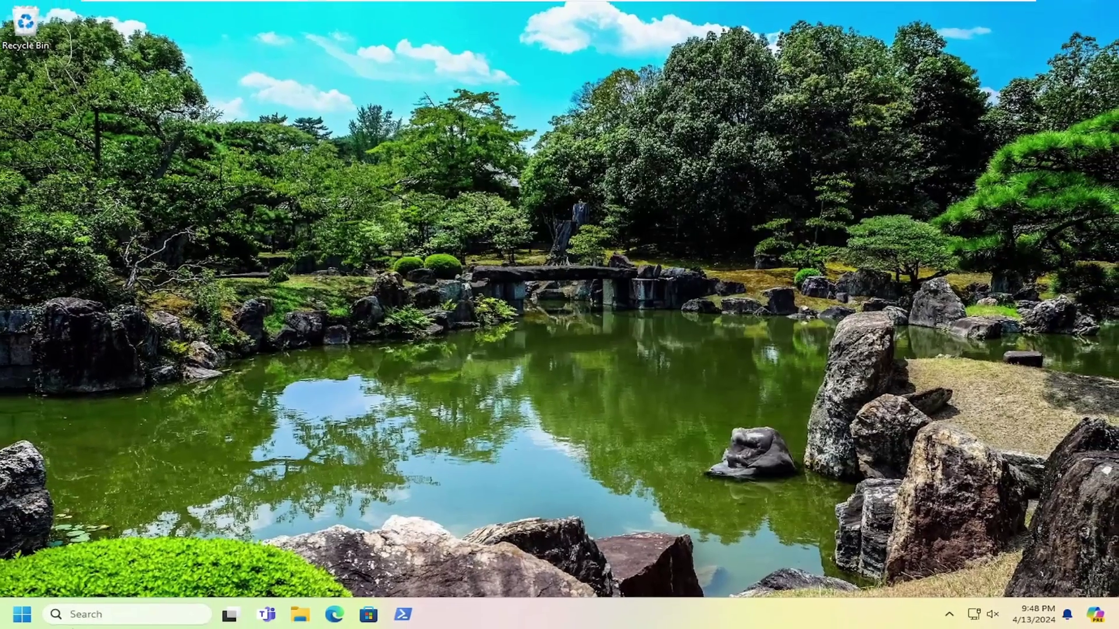
right_click(23, 614)
mouse_move(117, 551)
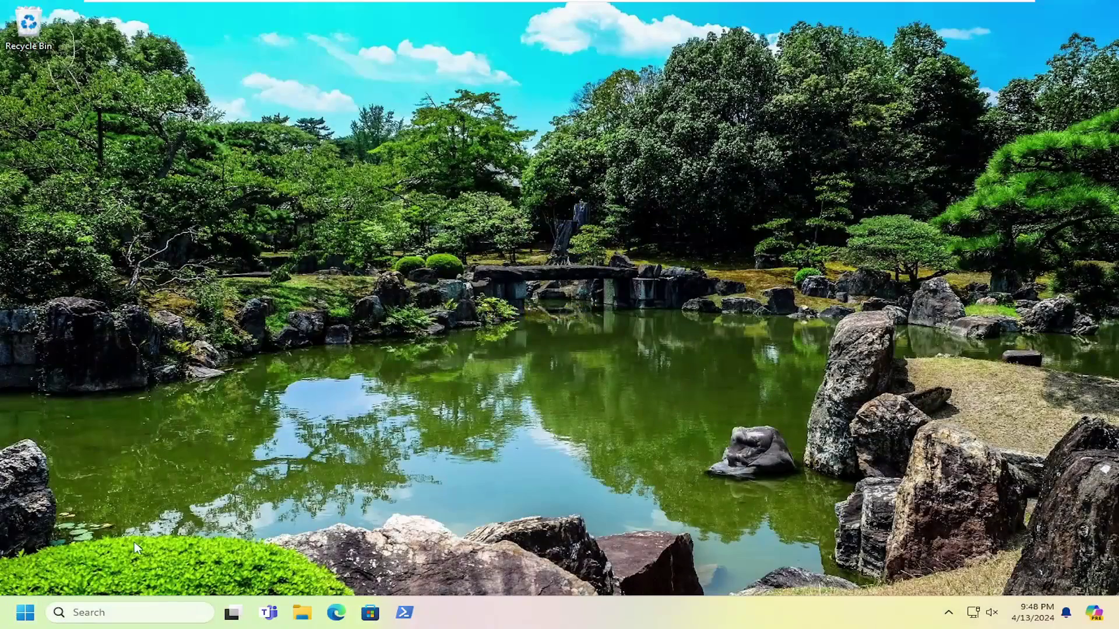
Find OneDrive in Microsoft Store by searching 'onedrive' and install it with Get.
left_click(27, 615)
left_click(28, 617)
left_click(28, 617)
type("store")
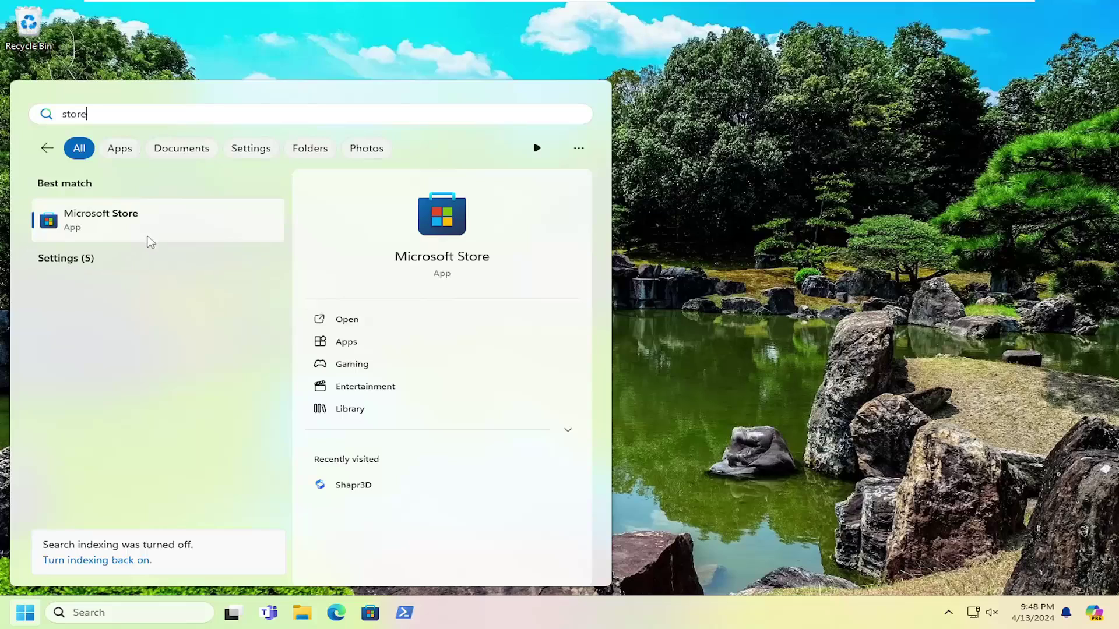
left_click(116, 216)
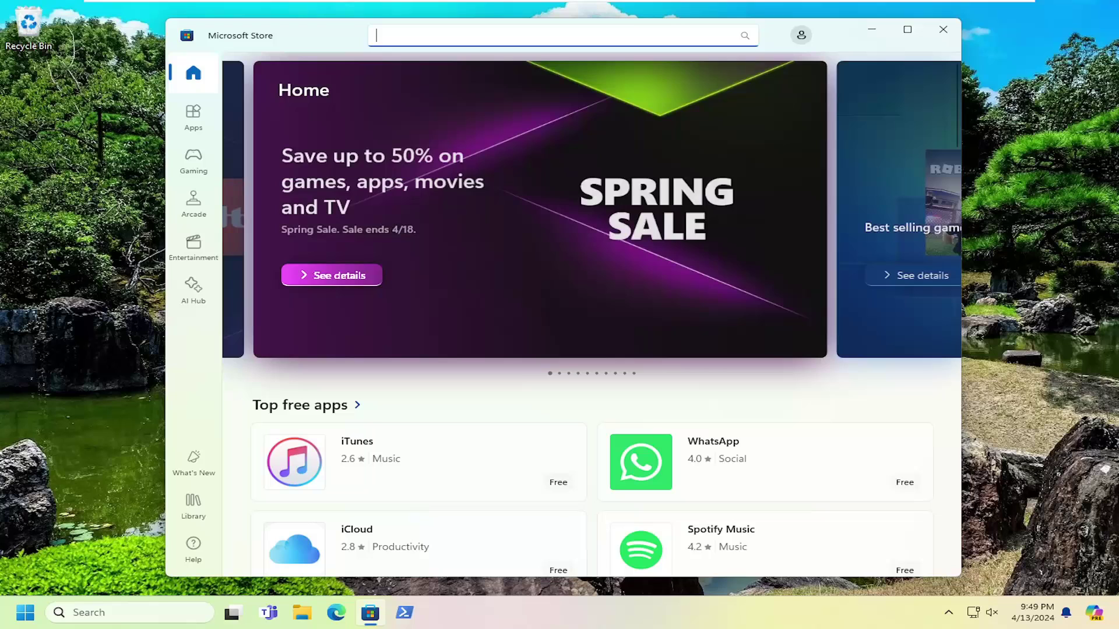
type("onedrive")
key("Return")
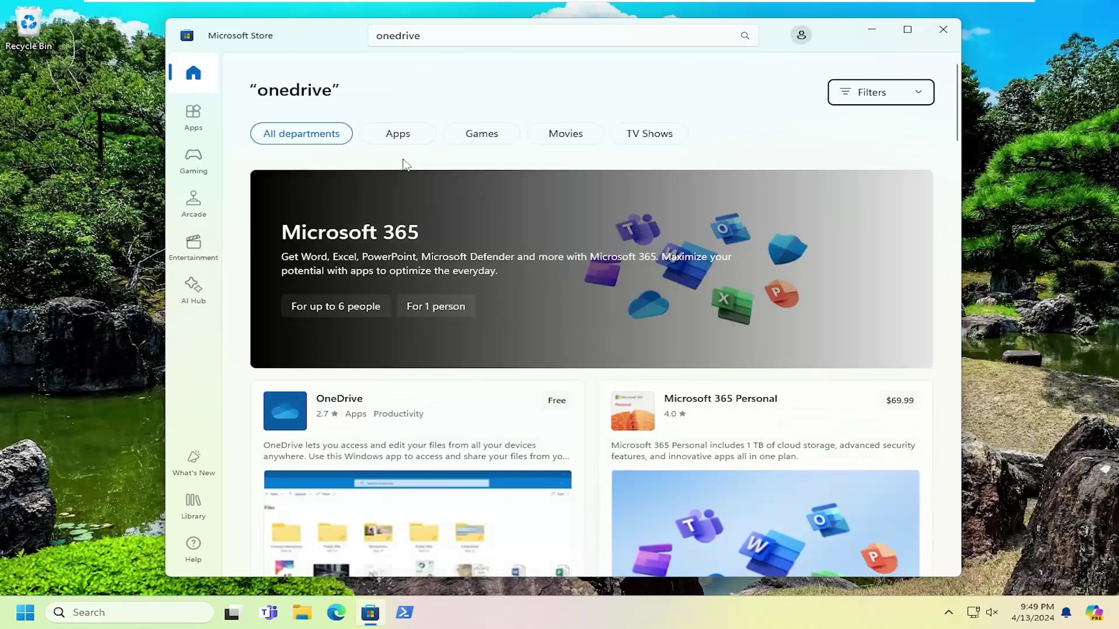
scroll(350, 167, "down", 4)
left_click(327, 169)
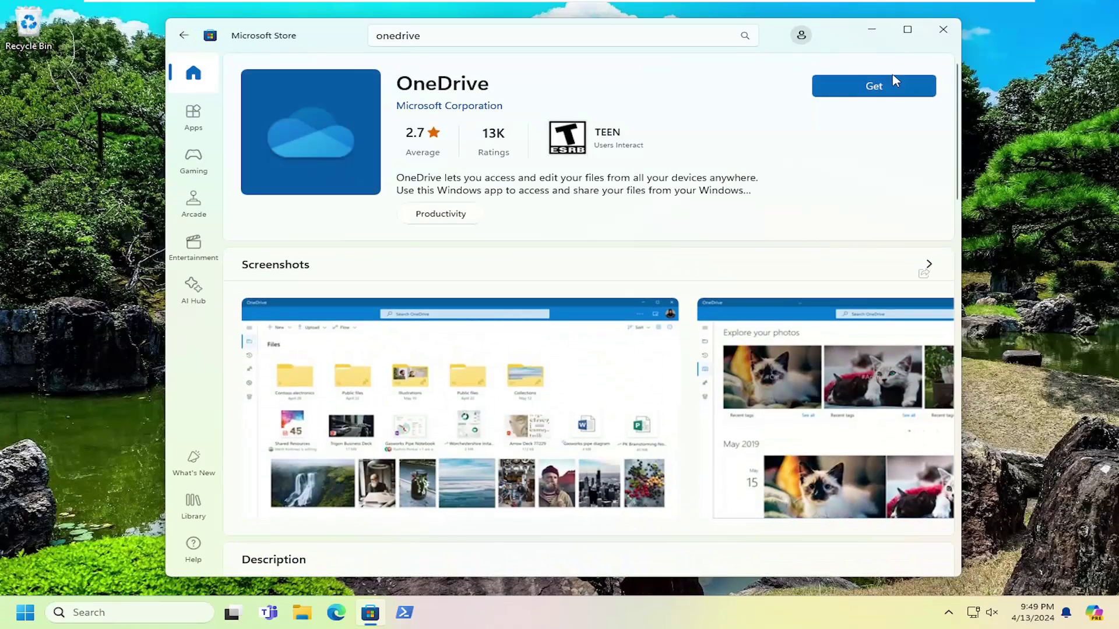
left_click(864, 86)
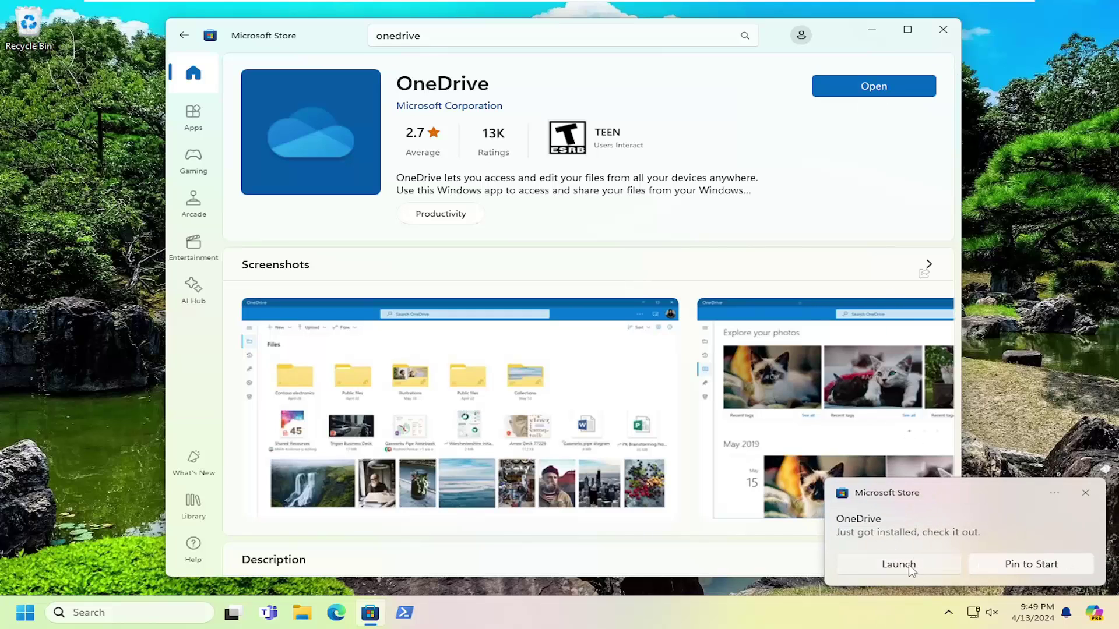
Launch OneDrive to its sign-in window, then close Microsoft Store and OneDrive.
left_click(841, 563)
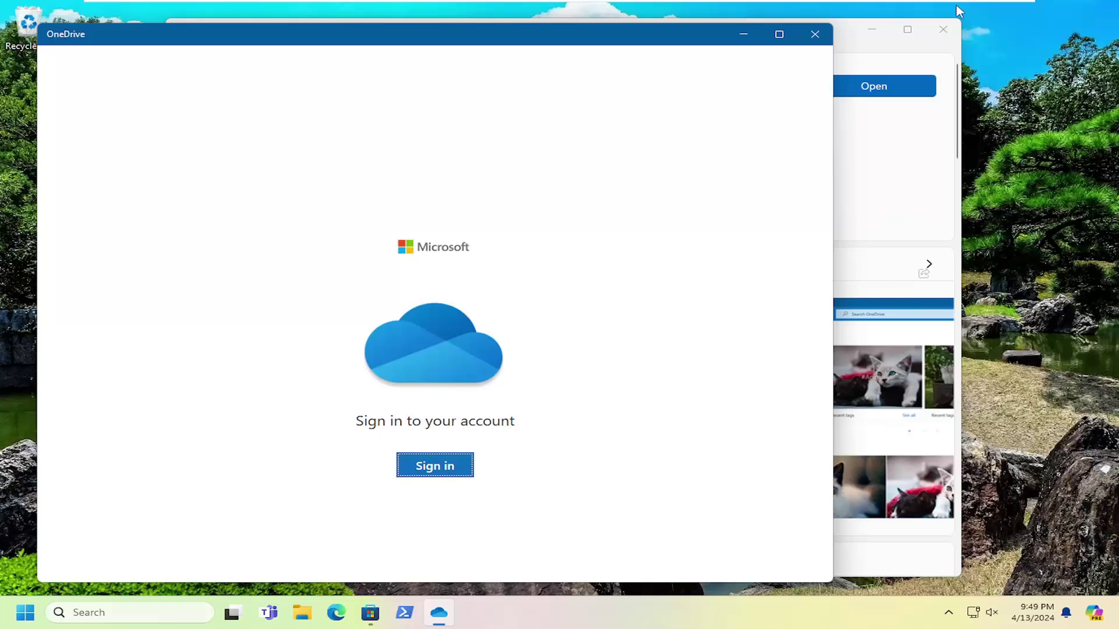
left_click(943, 30)
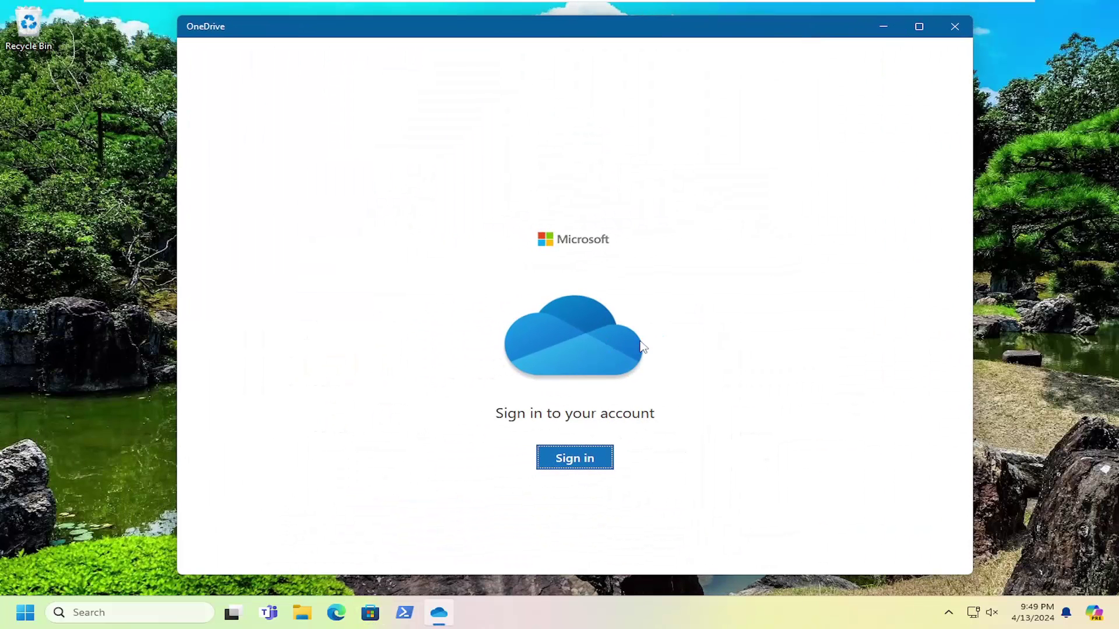
left_click(955, 27)
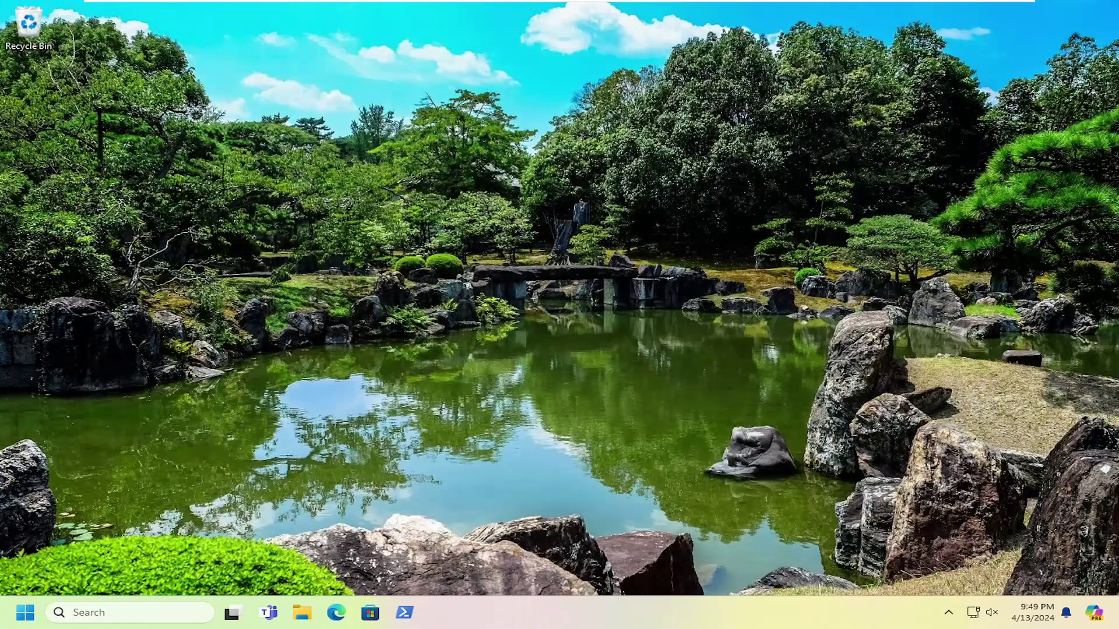